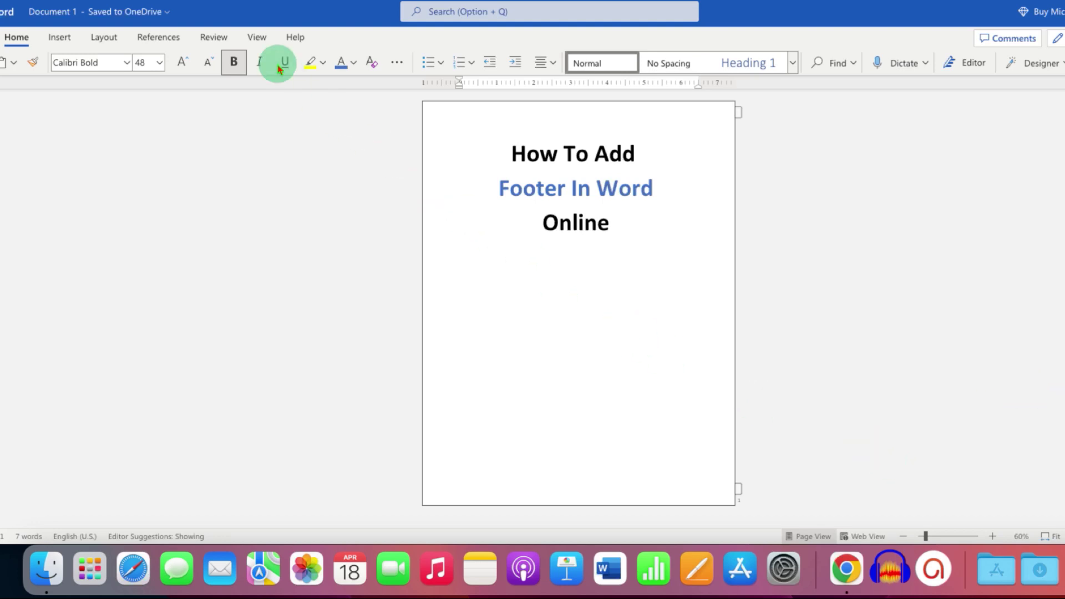
Show the View tab options, where the header and footer setting lives.
left_click(258, 40)
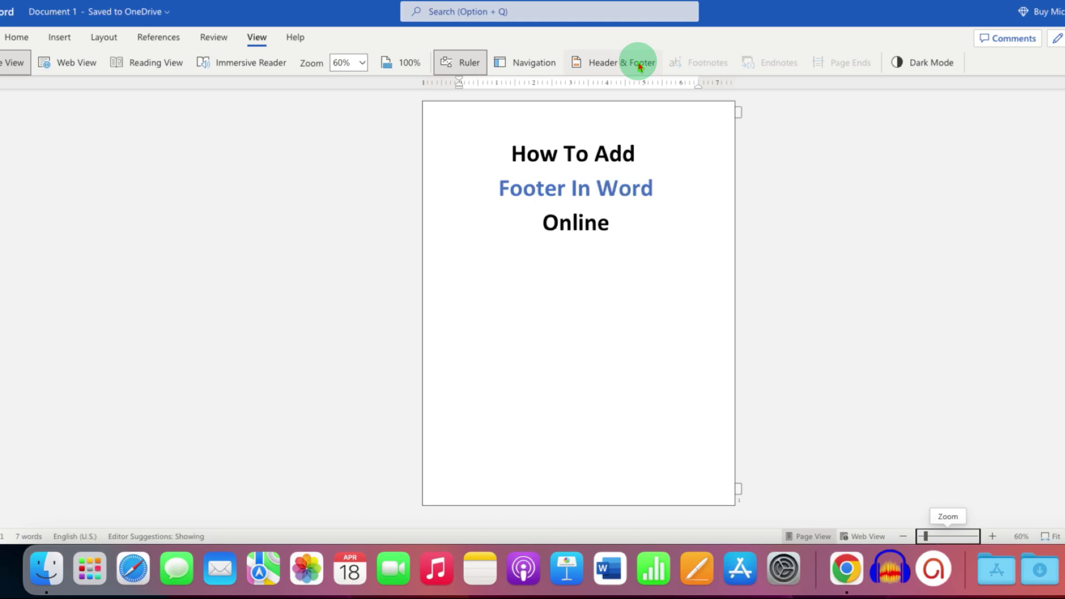
Turn on header and footer editing and place the cursor in the empty footer.
left_click(639, 66)
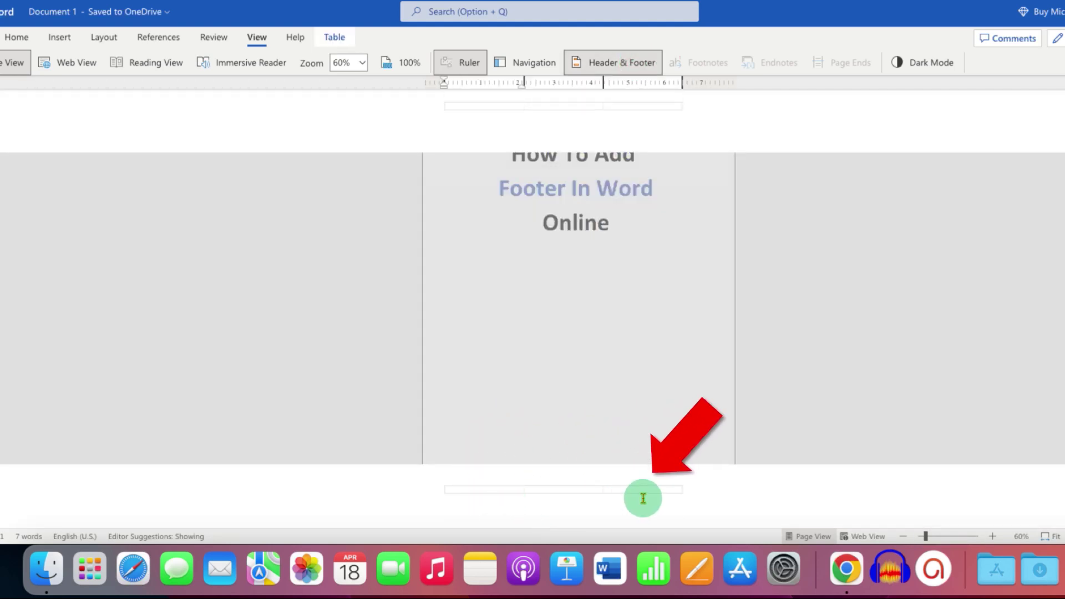
left_click(582, 489)
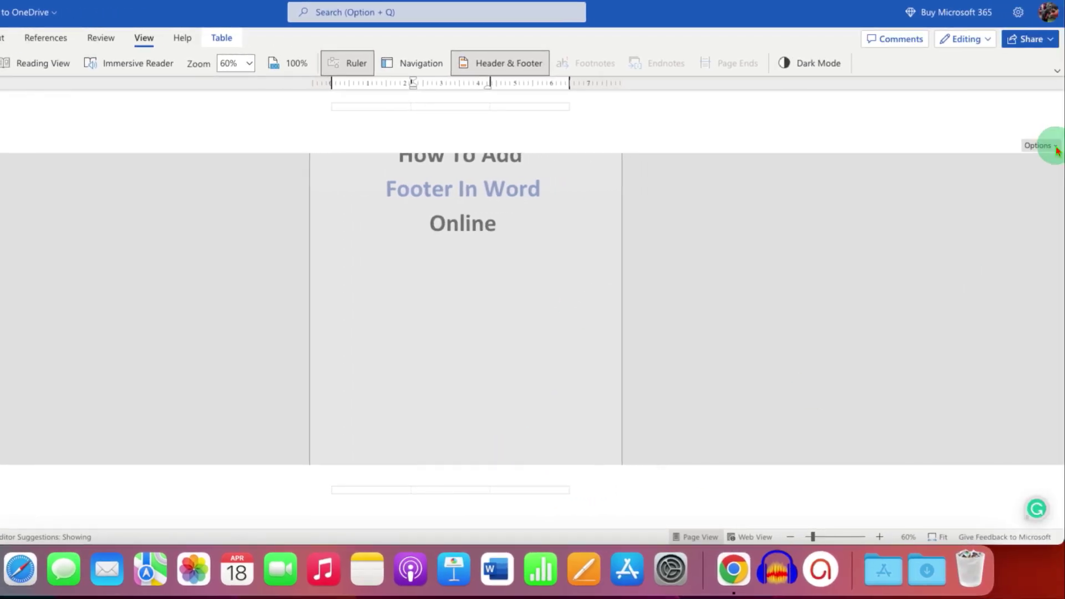
Set the footer layout option to Same across Entire Document.
left_click(1055, 147)
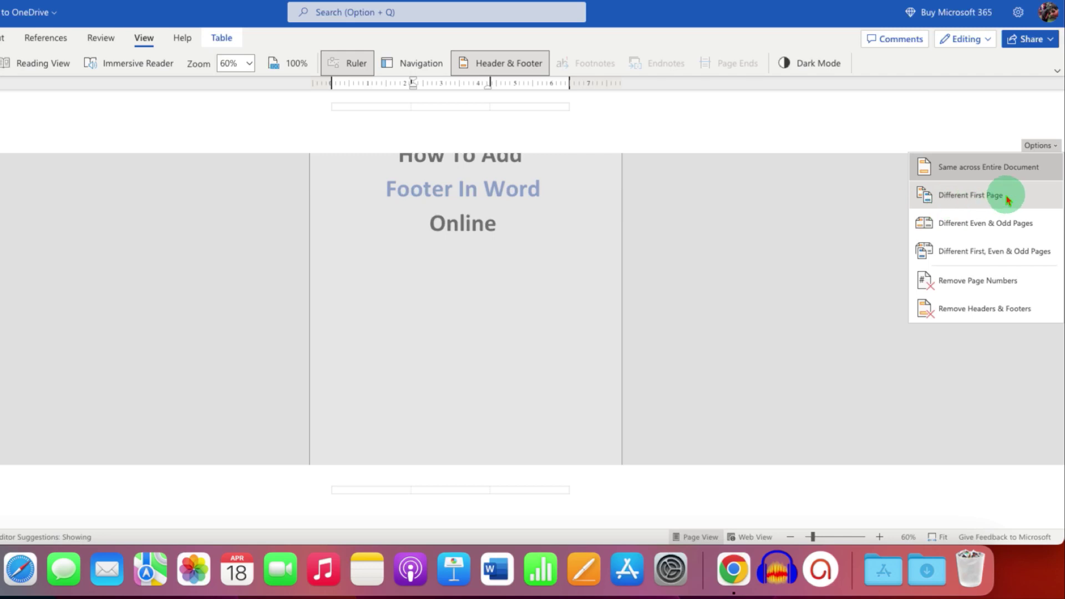
left_click(1035, 172)
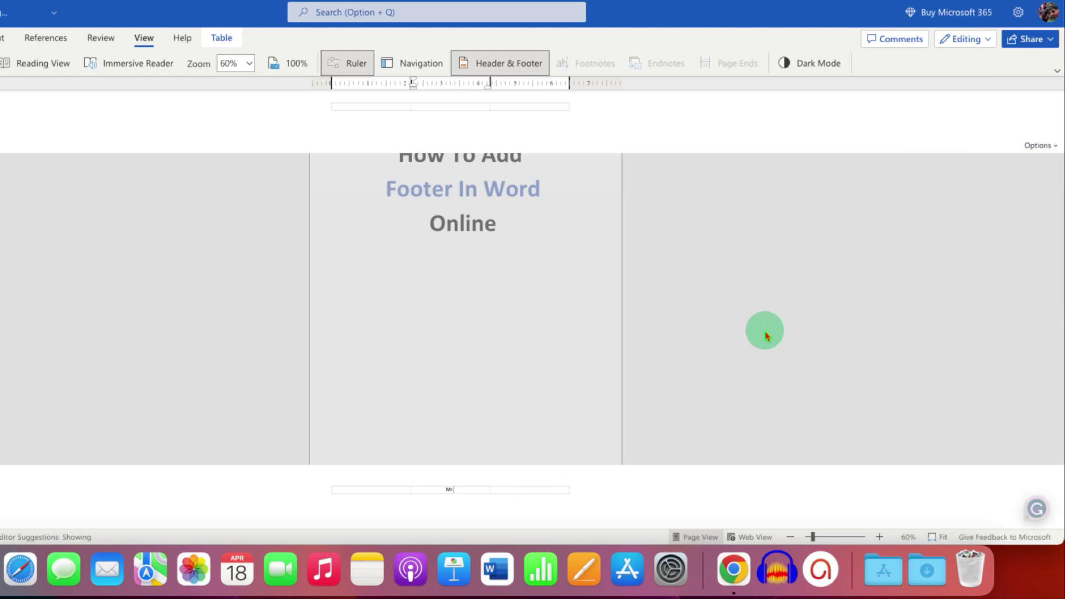
type(" Quick")
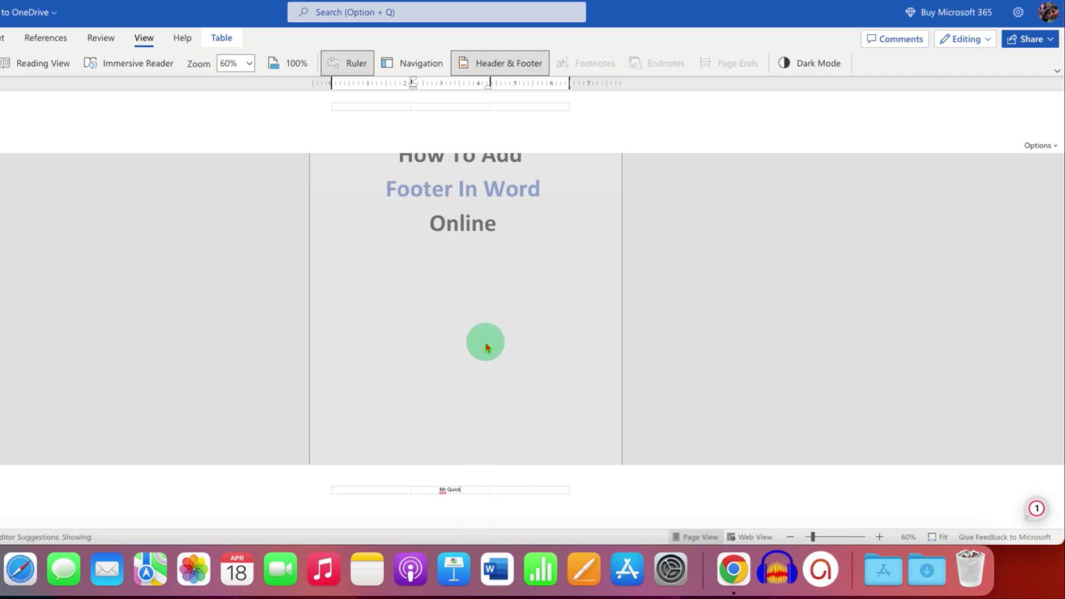
Leave footer editing with the footer reading 'Mr Quick' and return to the page body.
left_click(484, 327)
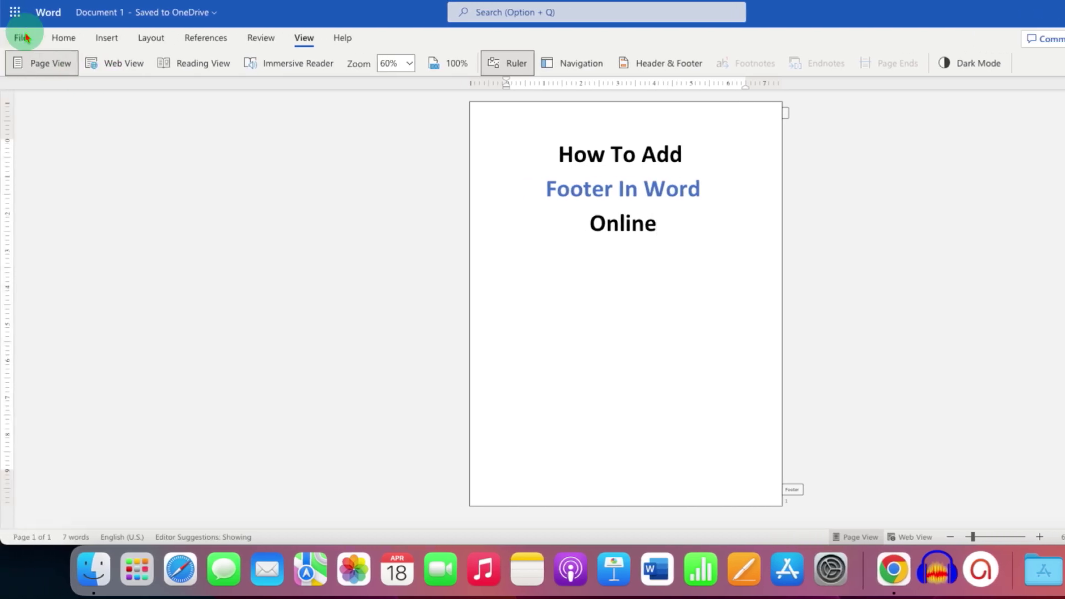
left_click(22, 37)
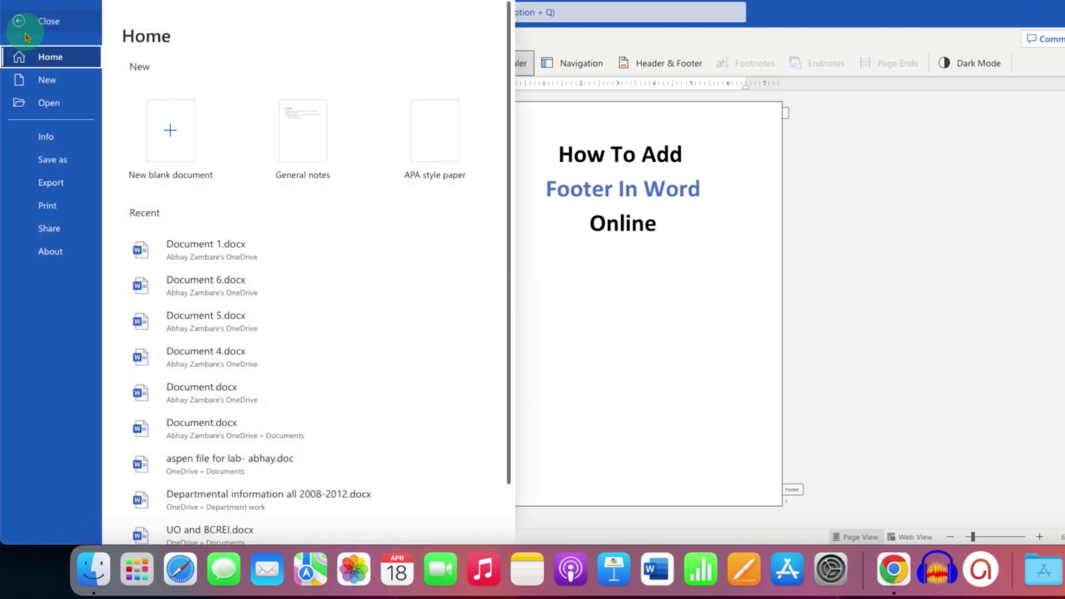
left_click(56, 209)
left_click(221, 76)
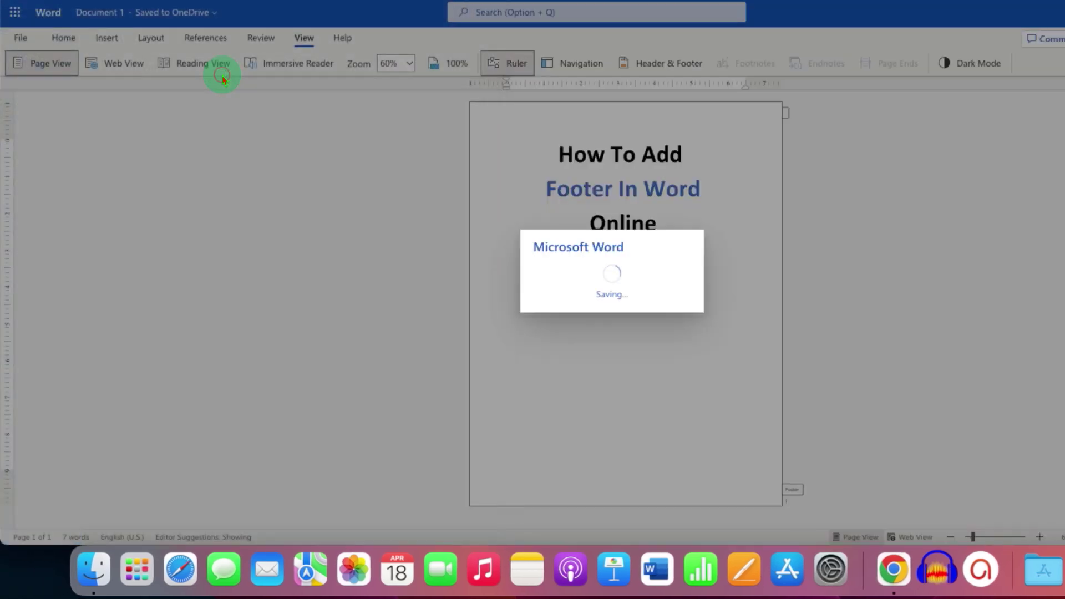